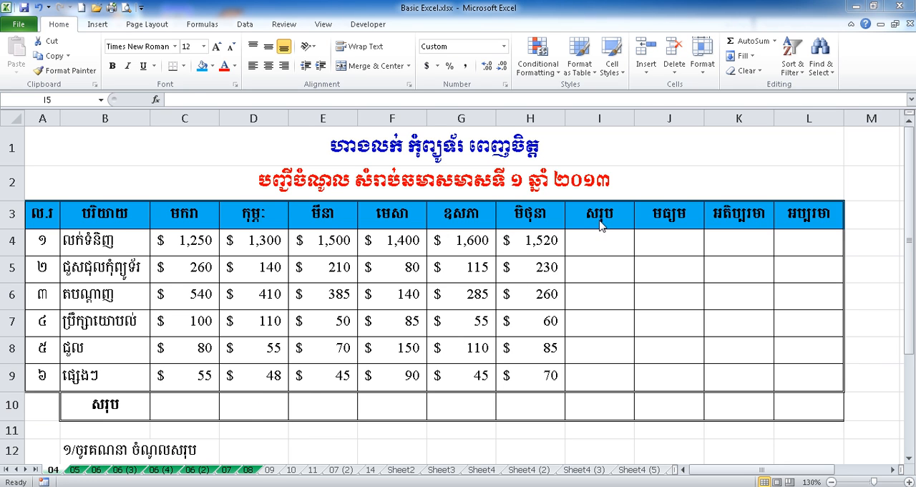
Step: Examine the income table's headings, titles, item names and monthly figures, and the list of calculation tasks below it
left_click(661, 219)
left_click(730, 216)
left_click(799, 216)
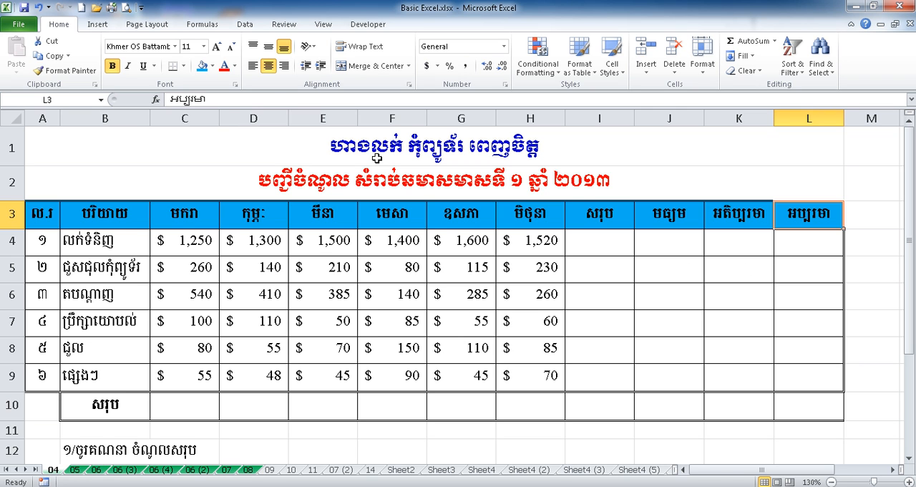
left_click_drag(375, 147, 375, 173)
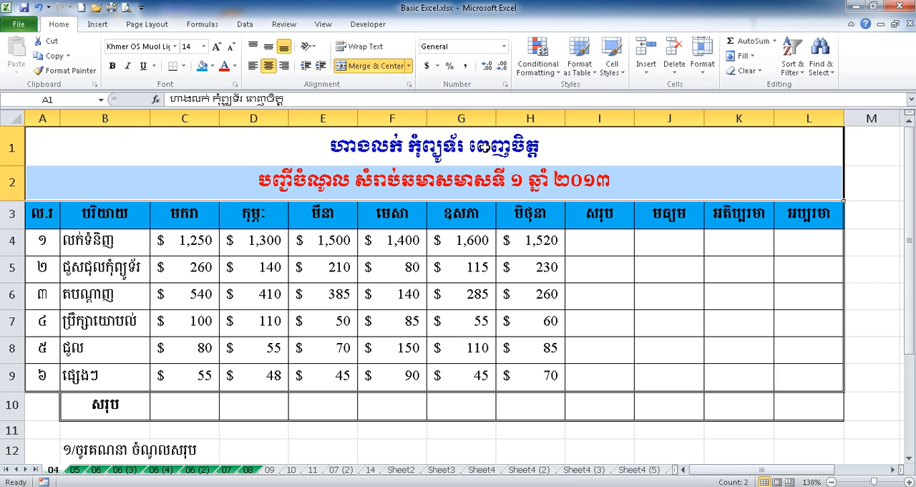
left_click(327, 179)
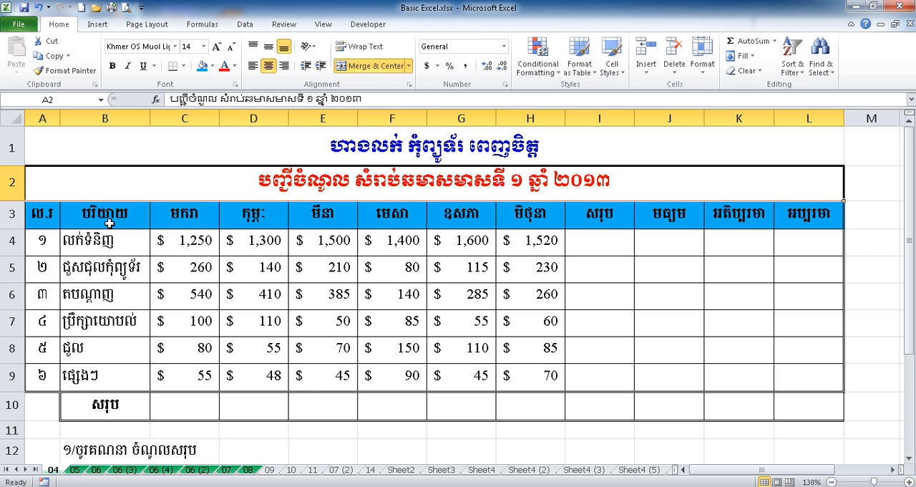
left_click_drag(100, 240, 116, 372)
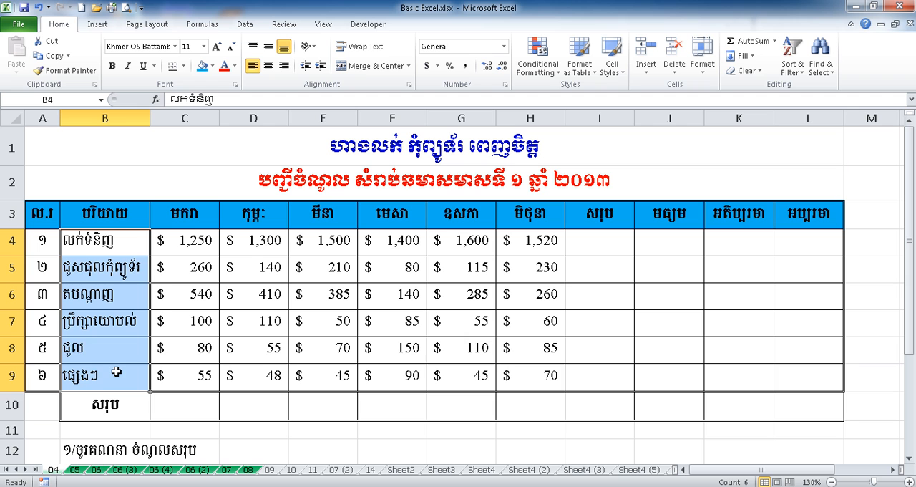
left_click(189, 241)
left_click_drag(187, 241, 520, 373)
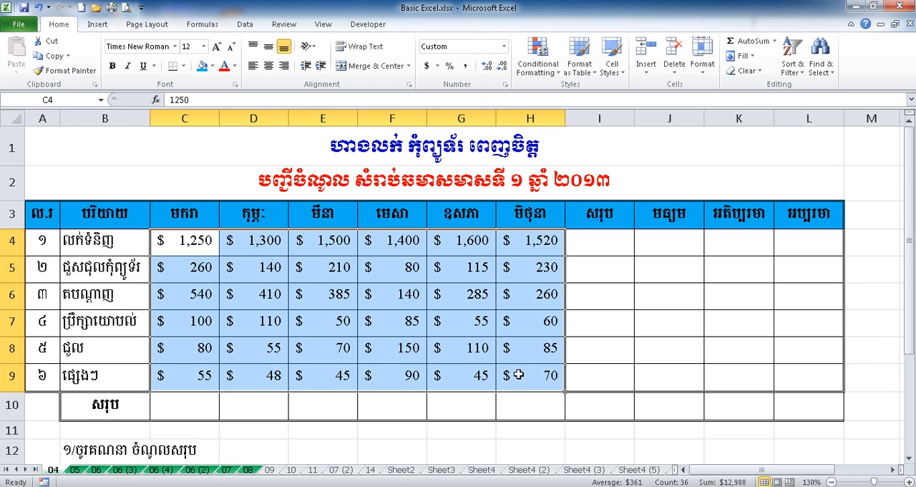
scroll(511, 374, "down", 1)
left_click(262, 377)
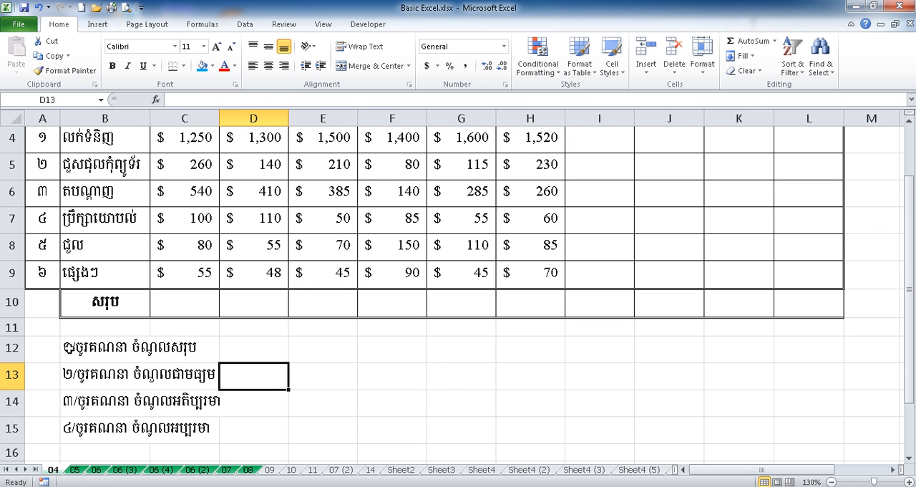
left_click(70, 348)
left_click(177, 354)
scroll(204, 348, "up", 1)
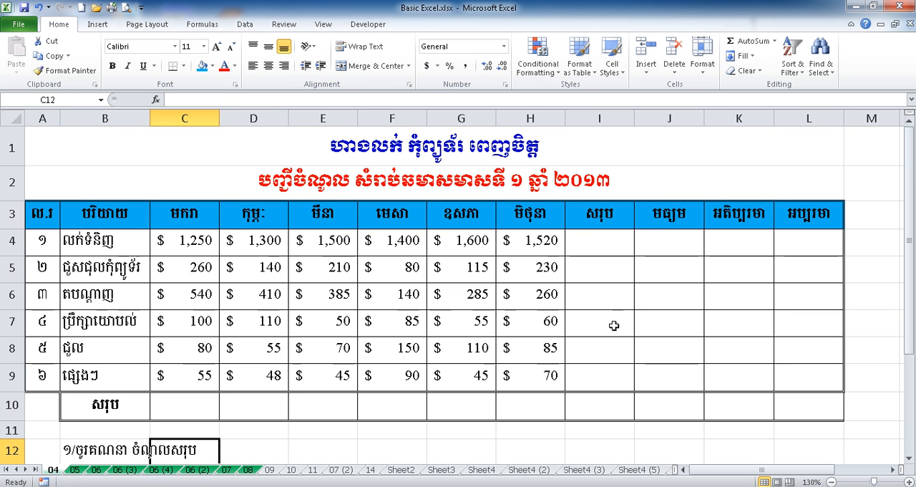
Step: Total the first item's six monthly amounts in cell I4 with the formula =SUM(C4:H4)
left_click(595, 236)
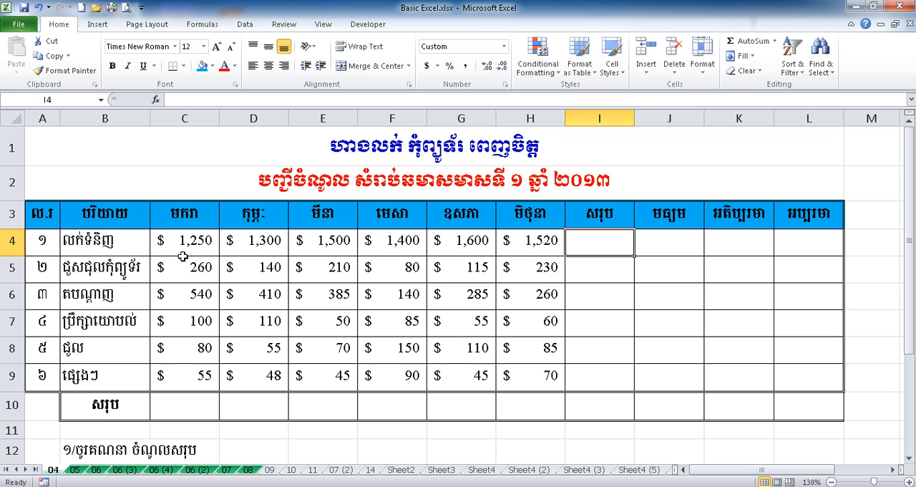
left_click_drag(166, 241, 528, 242)
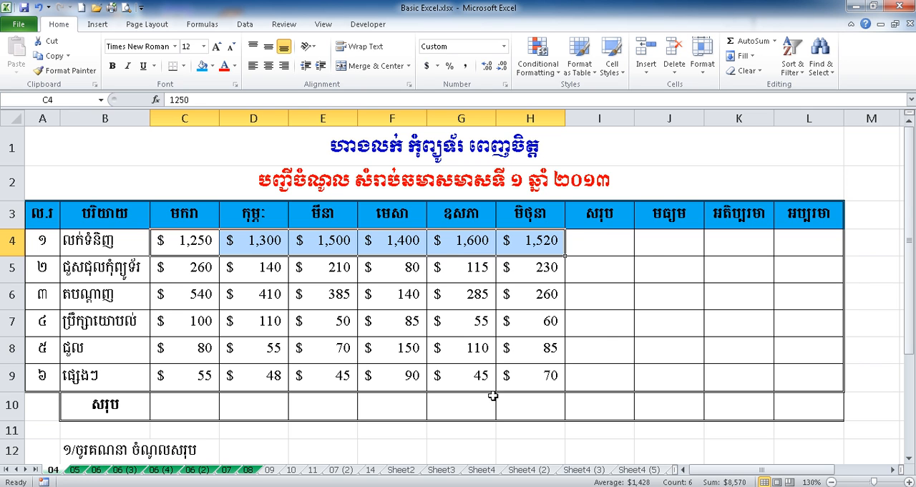
left_click(587, 241)
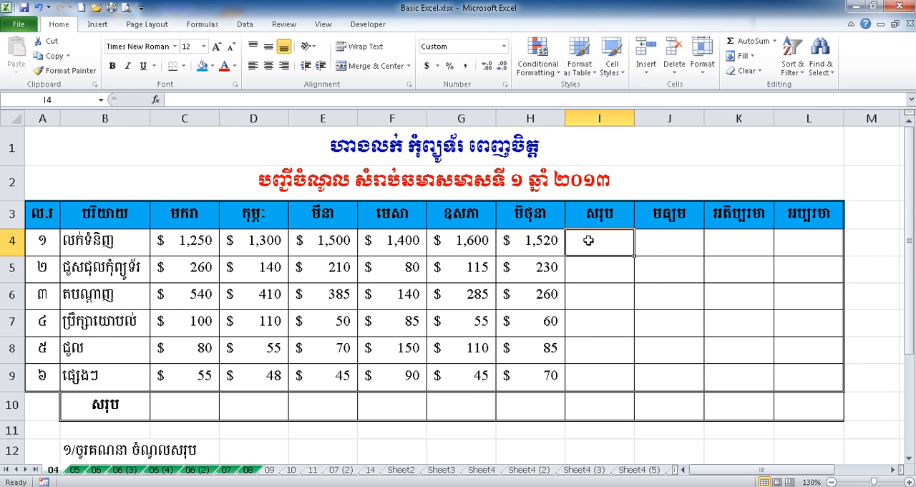
type("=")
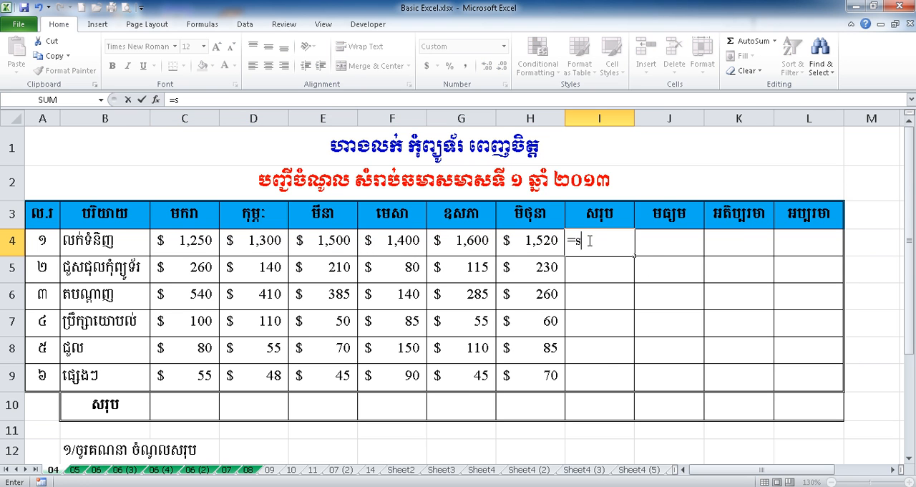
type("sum")
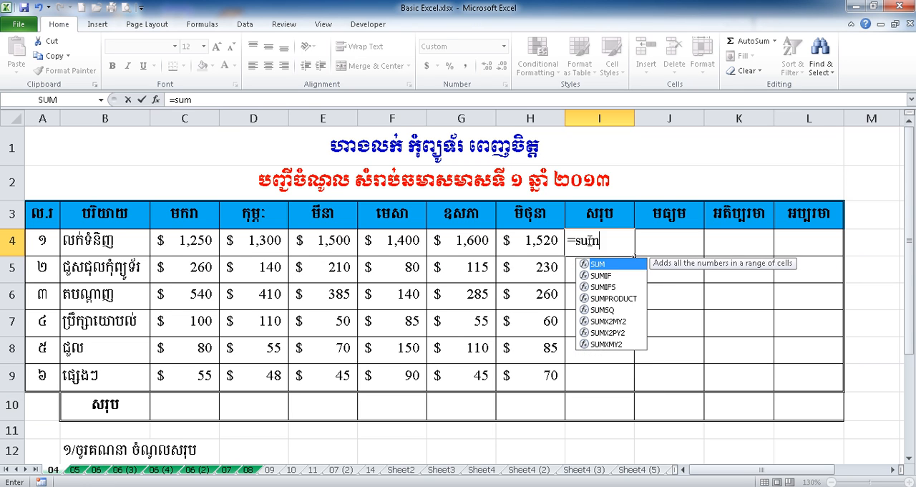
type("(")
left_click_drag(187, 241, 518, 247)
type(")")
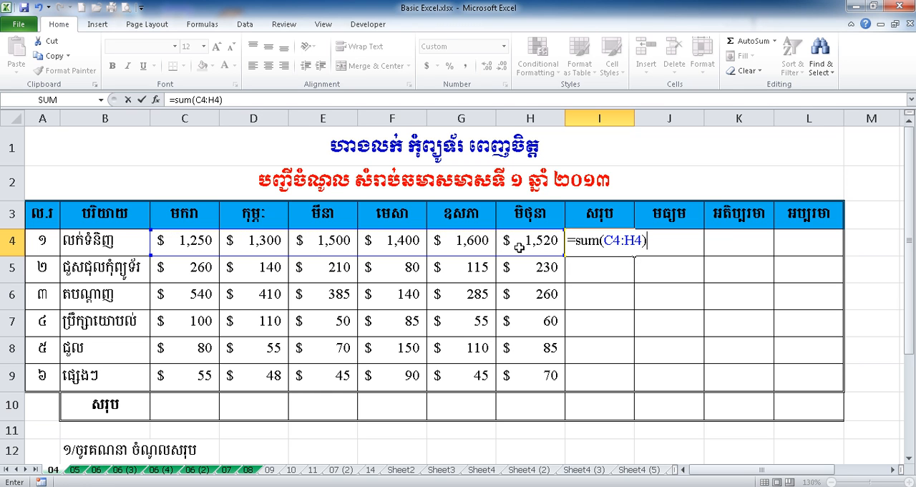
key("Return")
Step: Make the total in I4 bold and fill its formula down through I9 for the remaining items
left_click(600, 247)
left_click(112, 68)
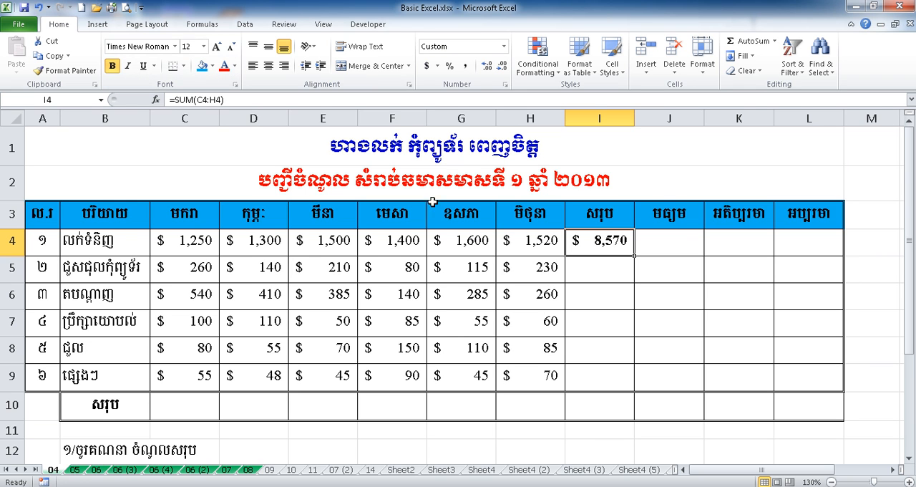
left_click(606, 268)
left_click(604, 288)
left_click(598, 344)
left_click(598, 247)
left_click(598, 262)
left_click(606, 245)
left_click_drag(635, 256, 628, 385)
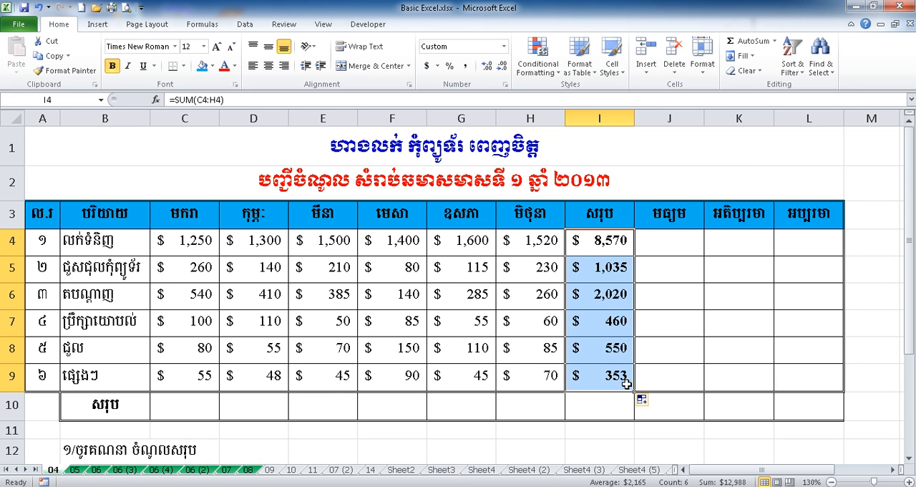
left_click(597, 329)
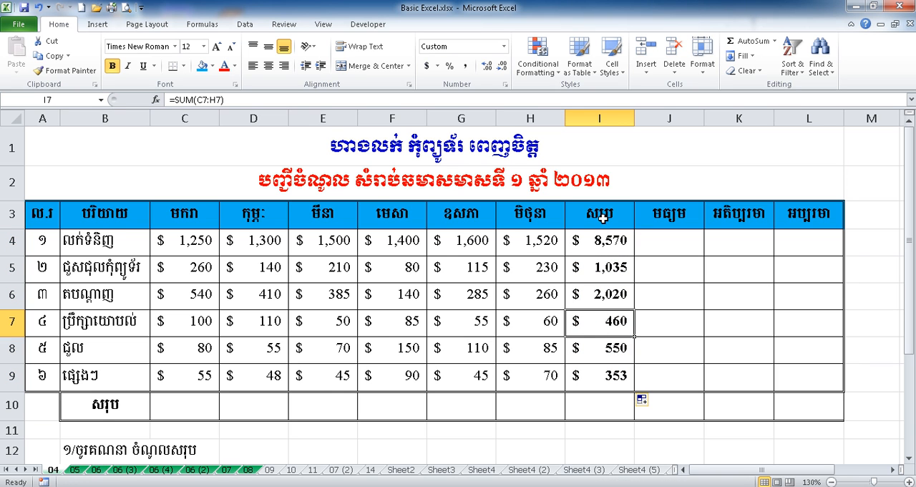
left_click(605, 374)
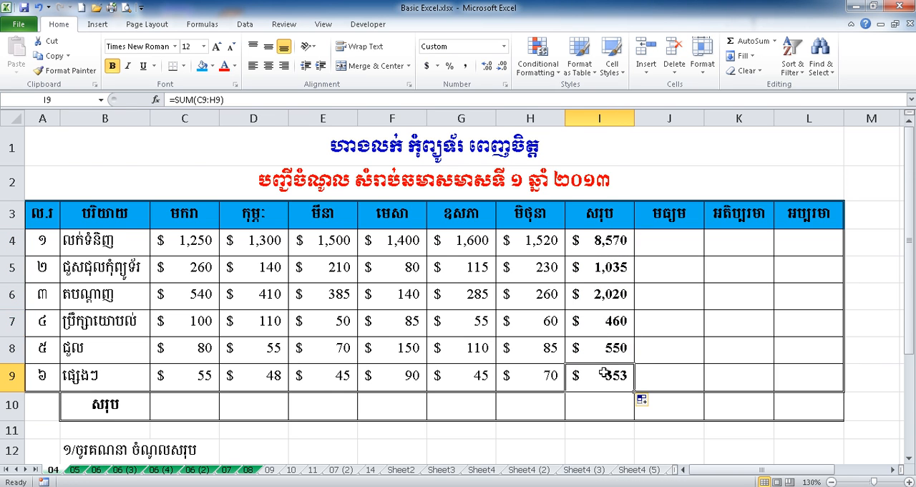
Step: Check the second task below the table and calculate the first item's monthly average in J4 with =AVERAGE(C4:H4)
scroll(604, 372, "down", 1)
left_click(83, 378)
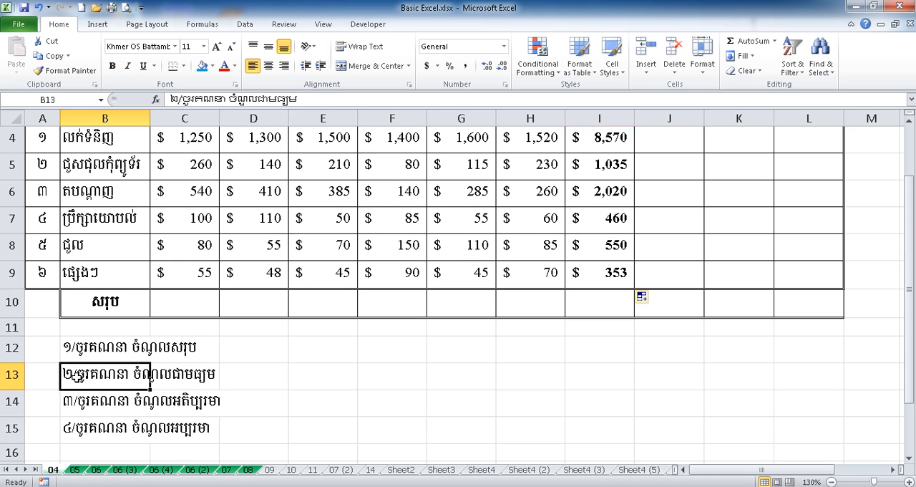
scroll(387, 411, "up", 1)
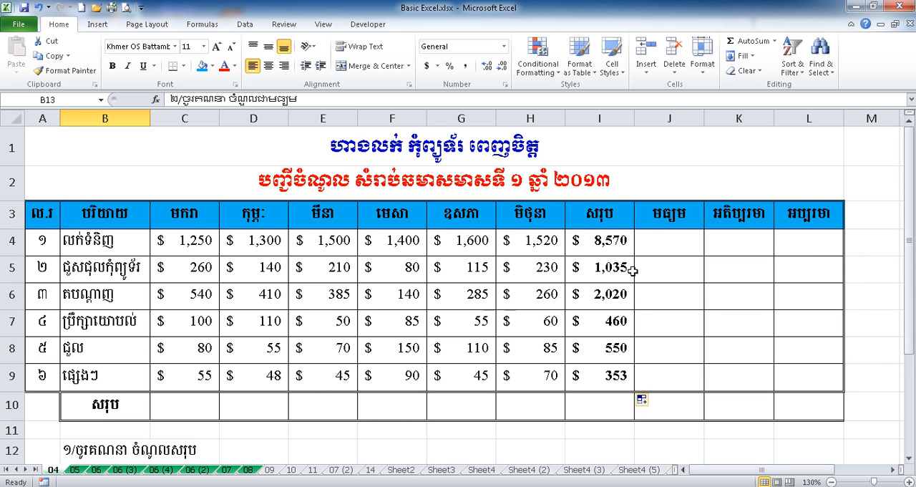
left_click(605, 242)
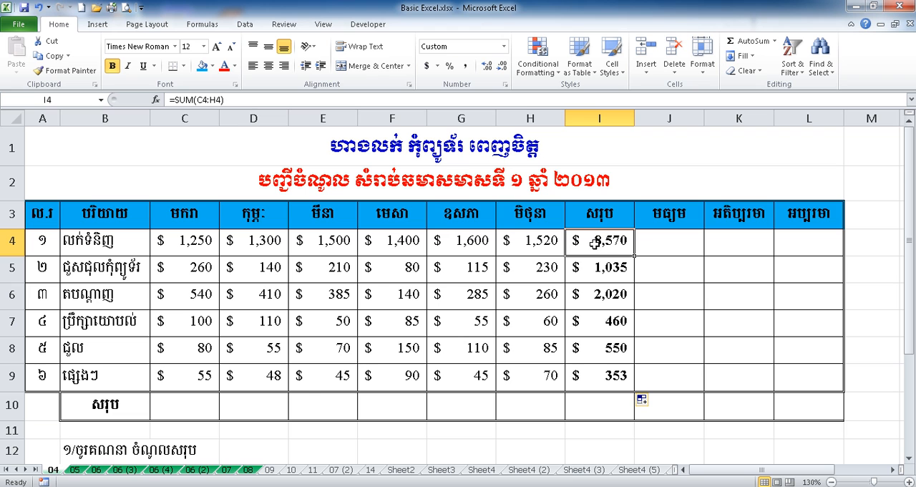
left_click(670, 245)
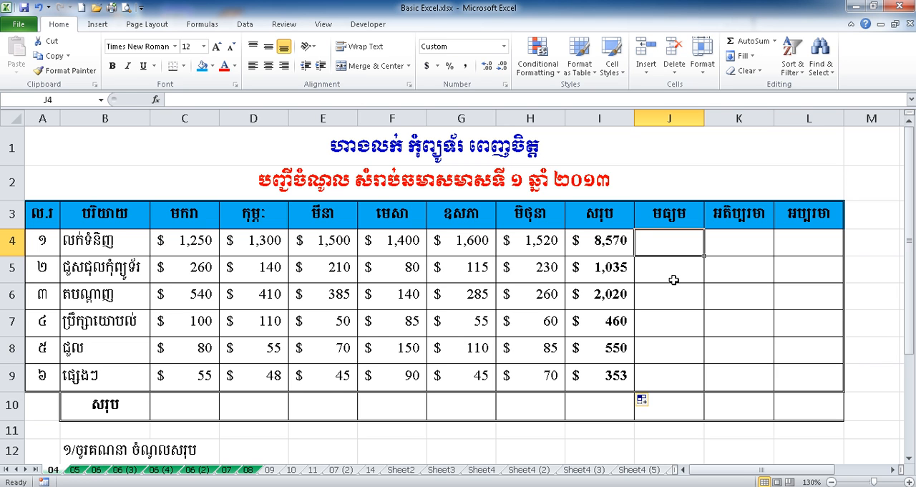
type("=aver")
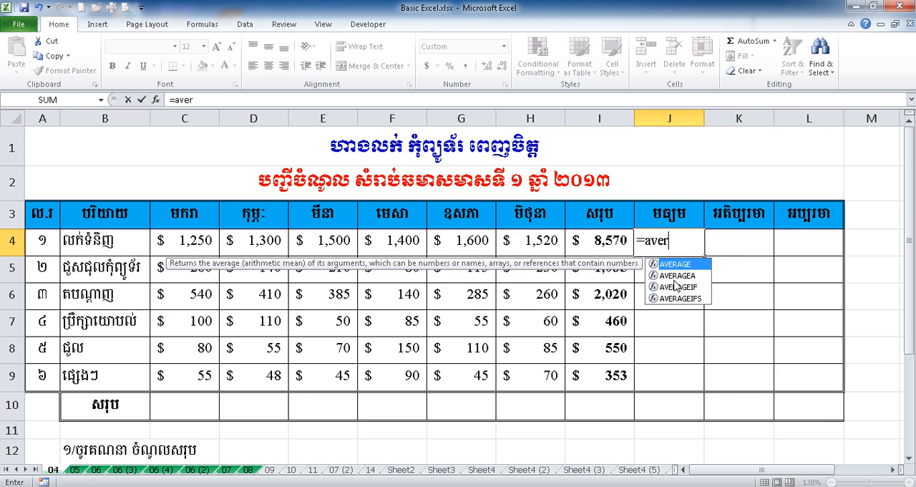
double_click(689, 265)
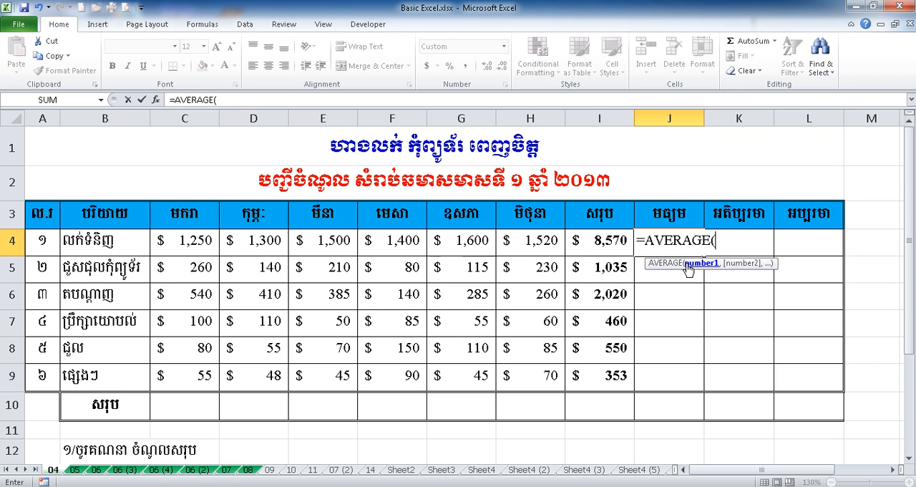
left_click_drag(183, 242, 606, 239)
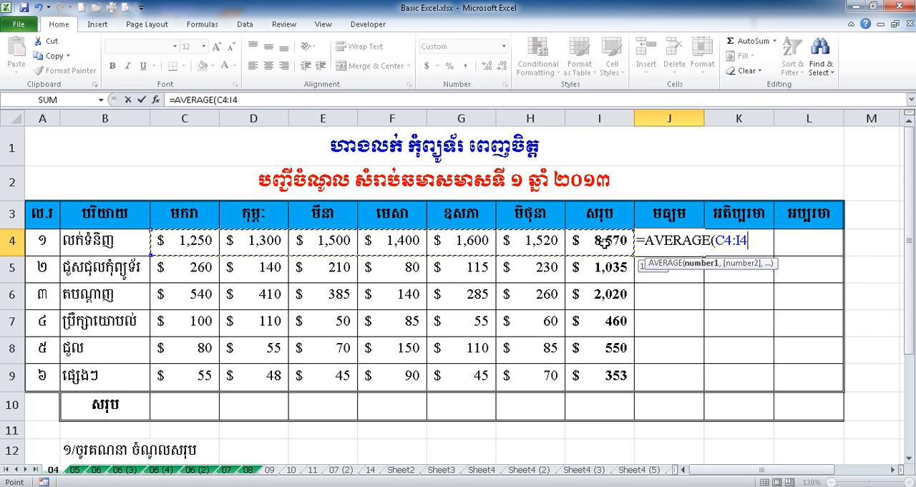
left_click_drag(578, 241, 556, 240)
type(")")
key("Return")
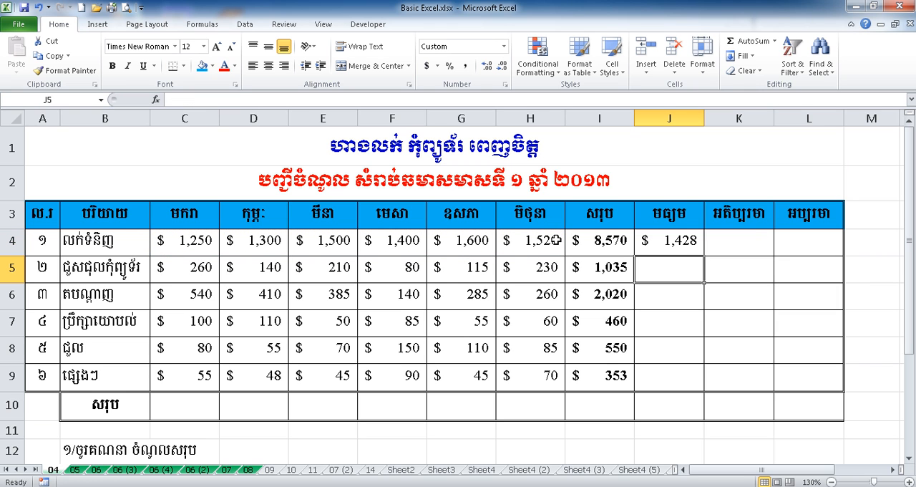
Step: Fill the average formula from J4 down through J9
left_click(677, 243)
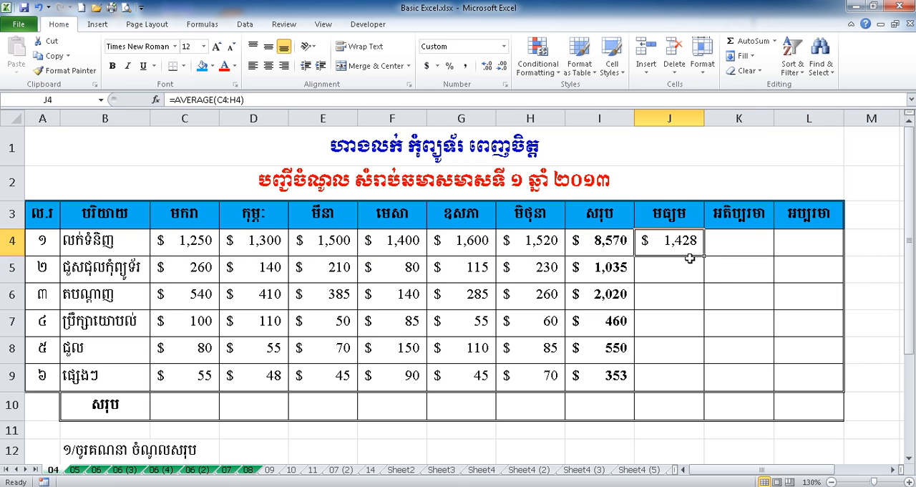
left_click_drag(704, 256, 702, 379)
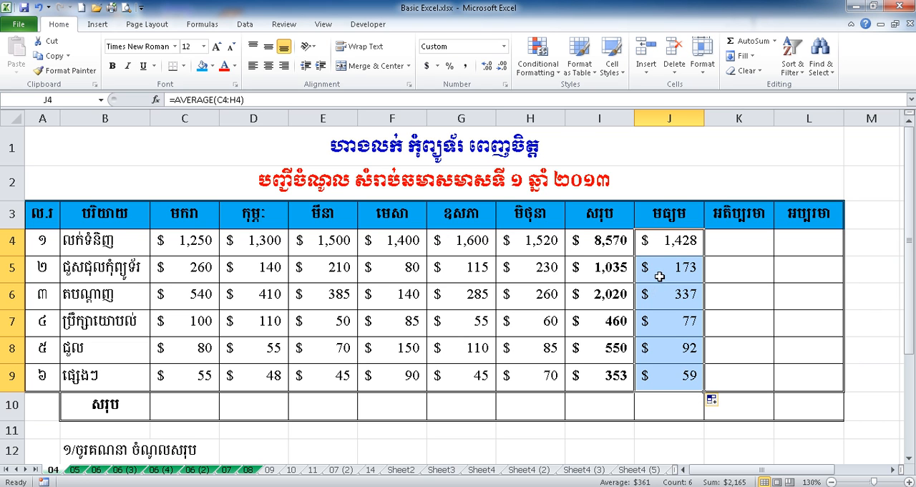
Step: Widen column J slightly and show the averages in J4:J9 with two decimal places
left_click_drag(704, 119, 715, 123)
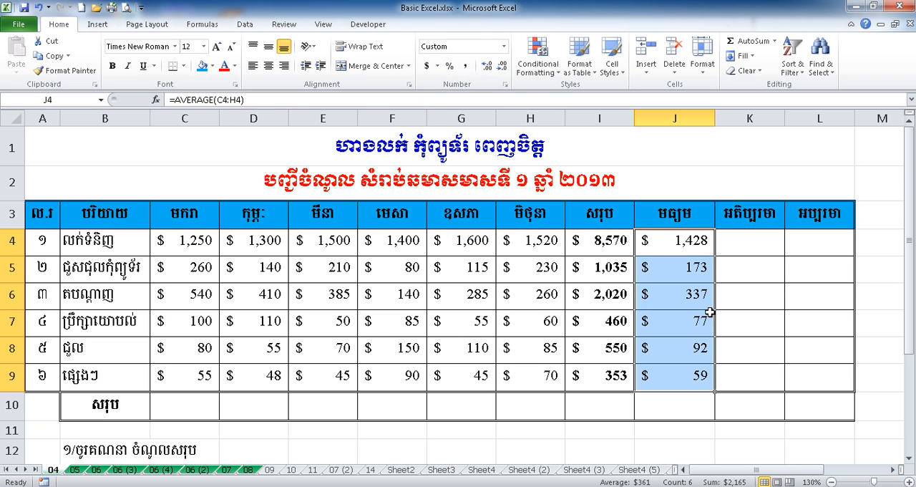
left_click(486, 66)
left_click(486, 67)
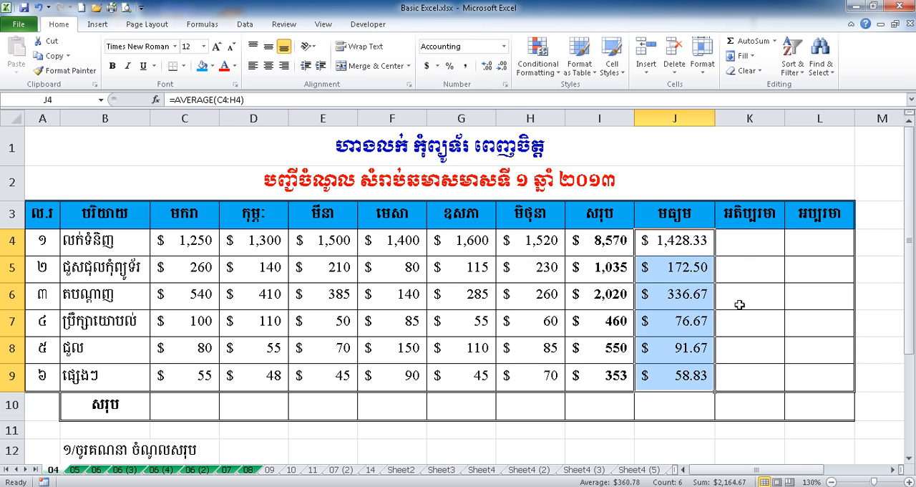
left_click(696, 372)
Step: Find the first item's highest monthly amount in cell K4 with the formula =MAX(C4:H4)
left_click(750, 237)
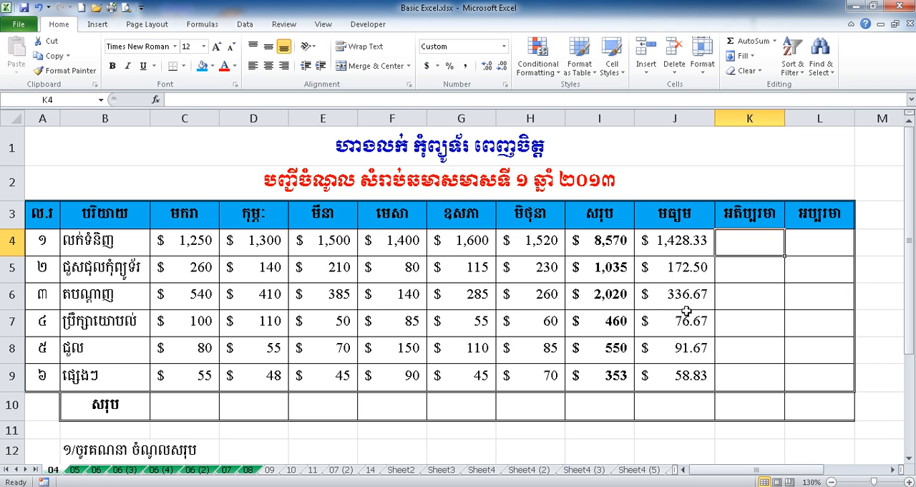
type("=M")
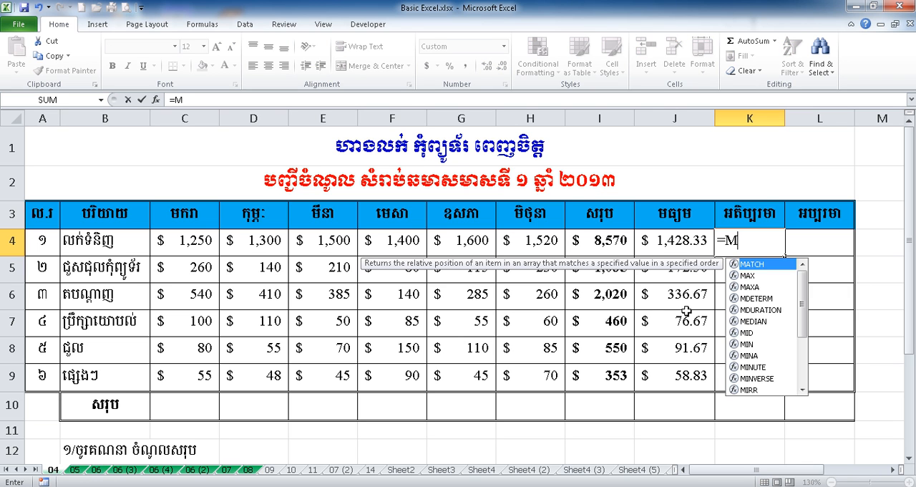
type("ax(")
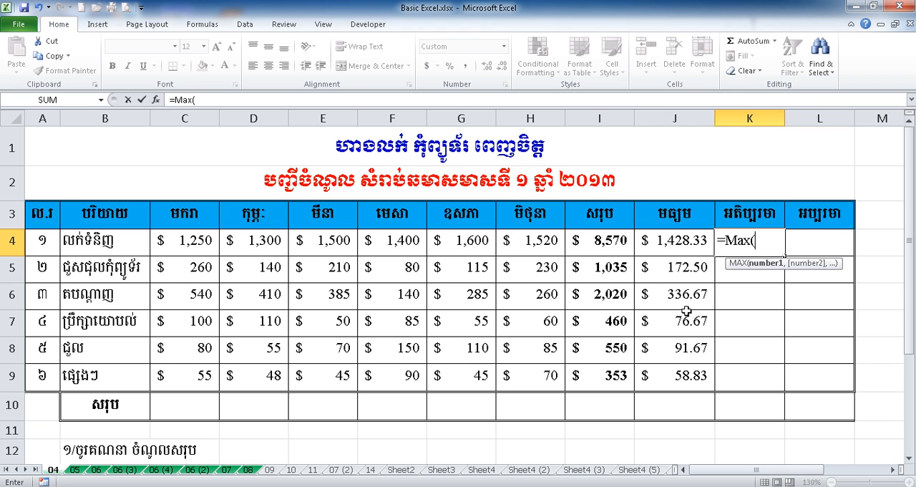
left_click(207, 241)
left_click_drag(207, 241, 527, 242)
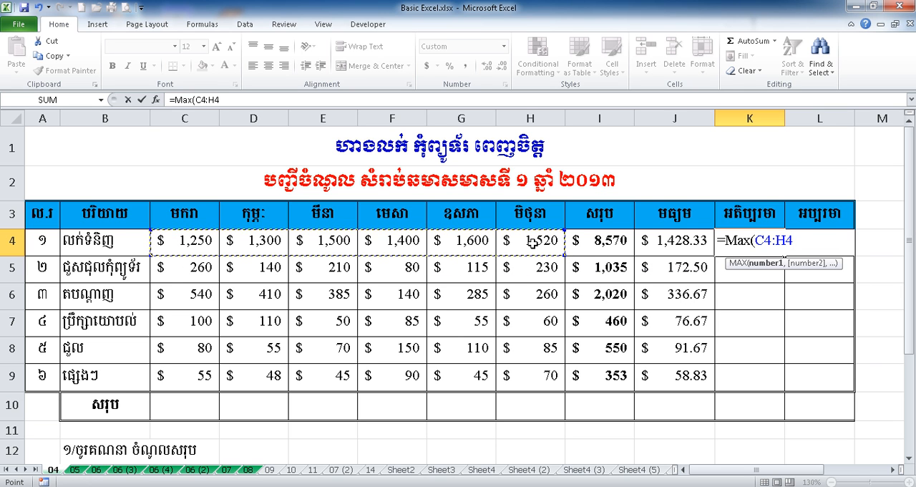
type(")")
key("Return")
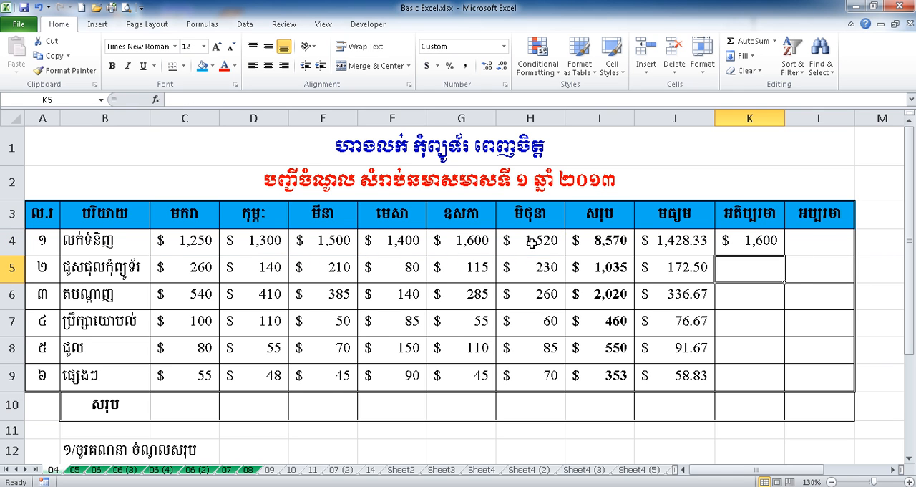
left_click(756, 238)
Step: Find the first item's lowest monthly amount in cell L4 with the formula =MIN(C4:H4)
left_click(833, 244)
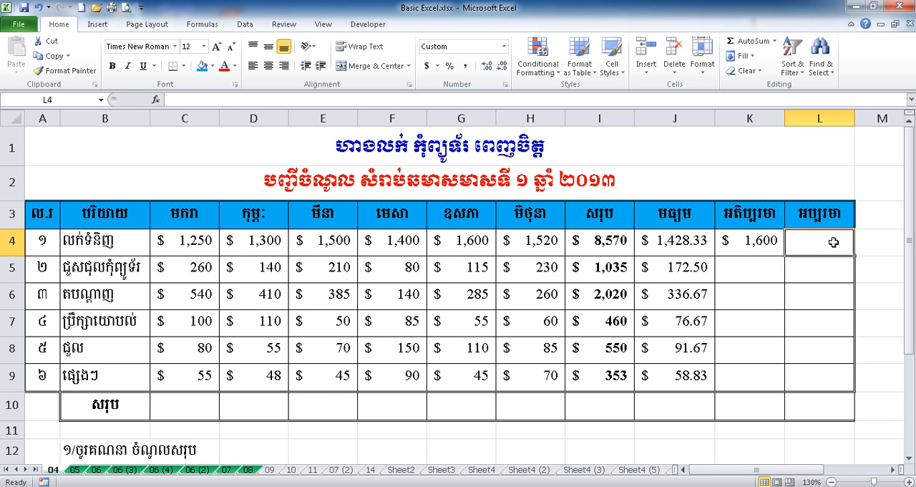
type("=")
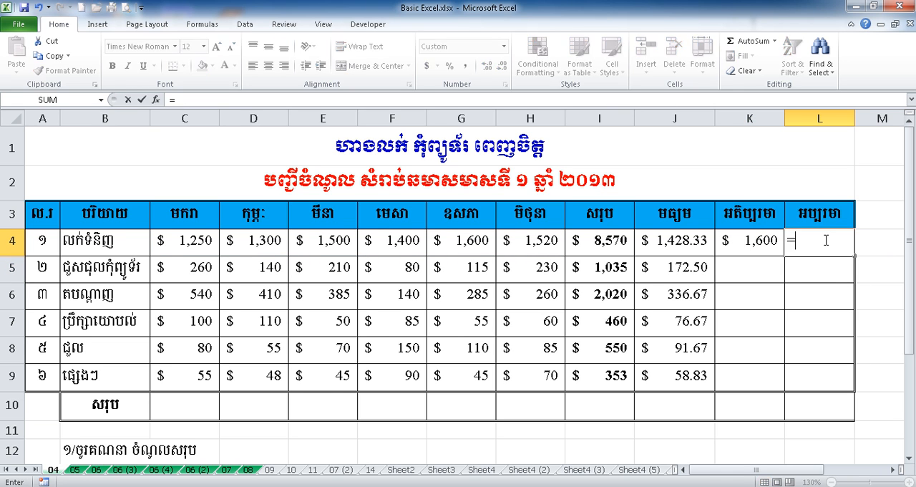
type("M")
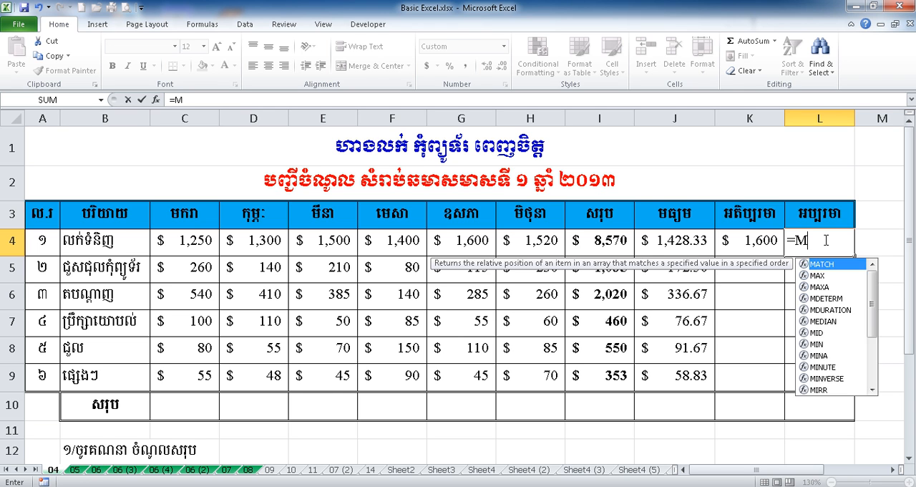
type("in(")
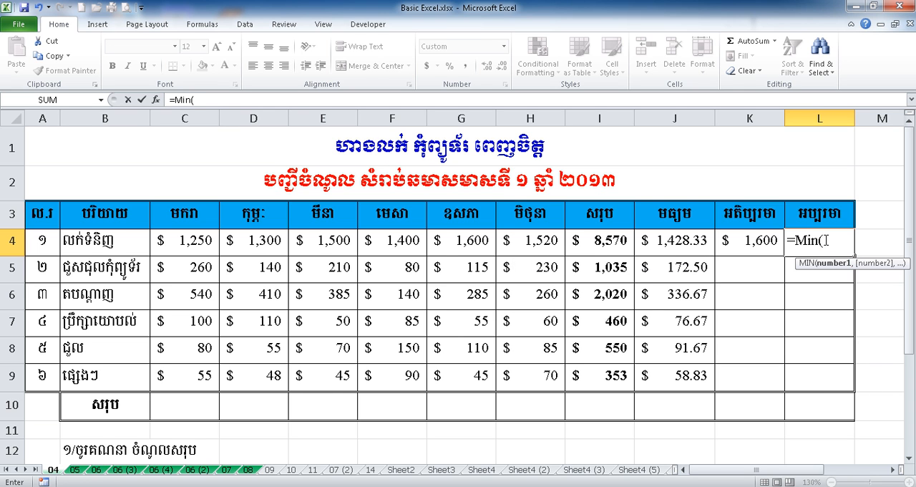
left_click_drag(166, 241, 545, 232)
type(")")
key("Return")
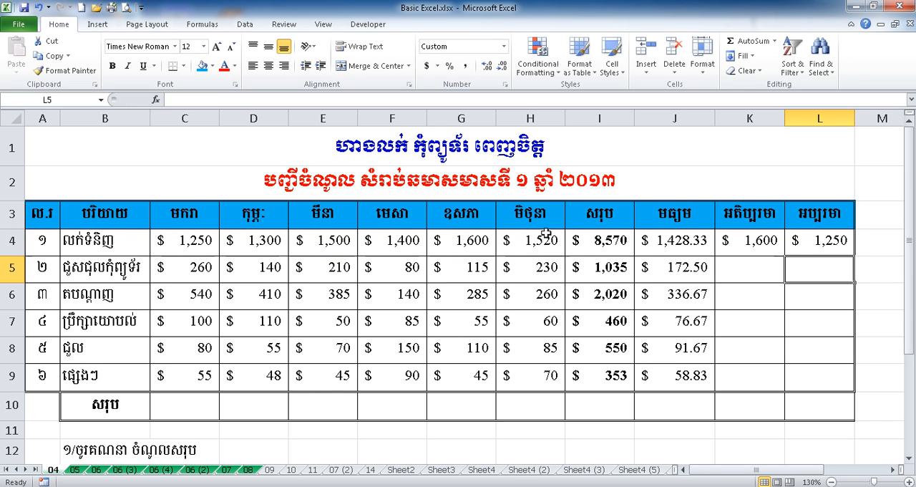
Step: Fill the maximum and minimum formulas from K4:L4 down through row 9
left_click_drag(760, 243, 804, 244)
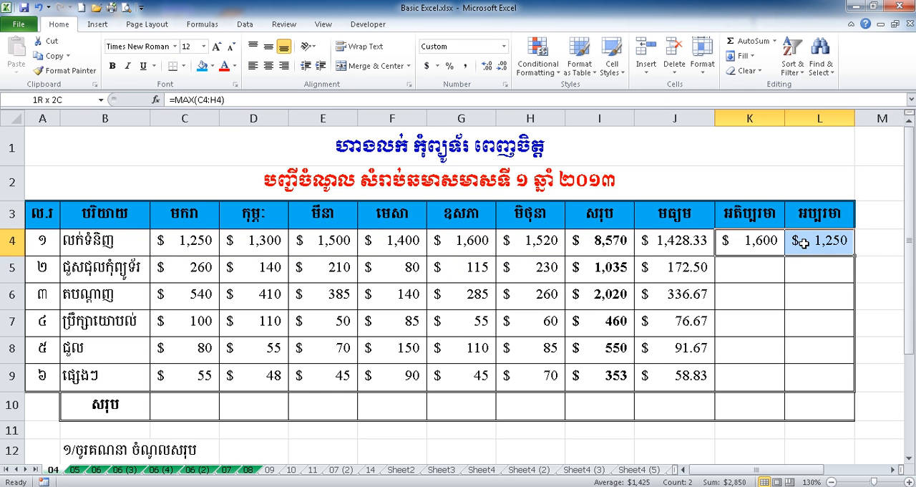
left_click_drag(855, 256, 843, 383)
left_click(801, 434)
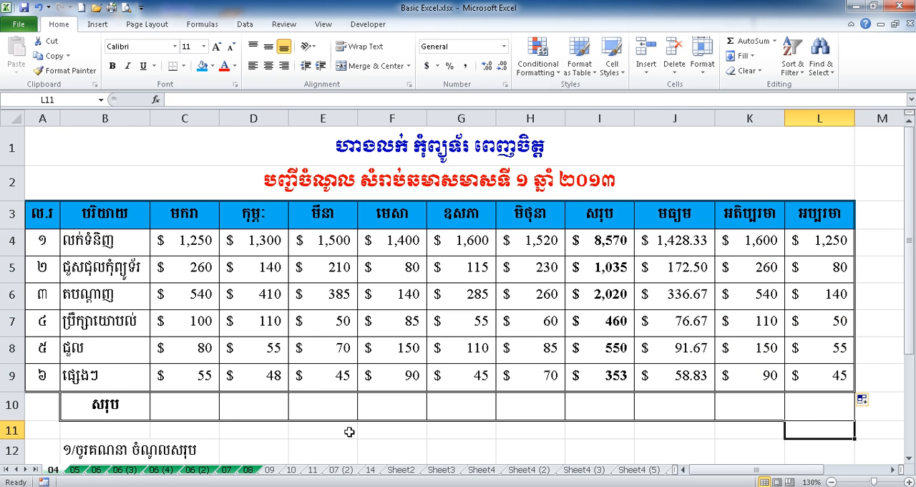
Step: Calculate the first month's total across all items in cell C10 with the formula =SUM(C4:C9)
left_click(179, 405)
left_click(113, 403)
left_click(165, 406)
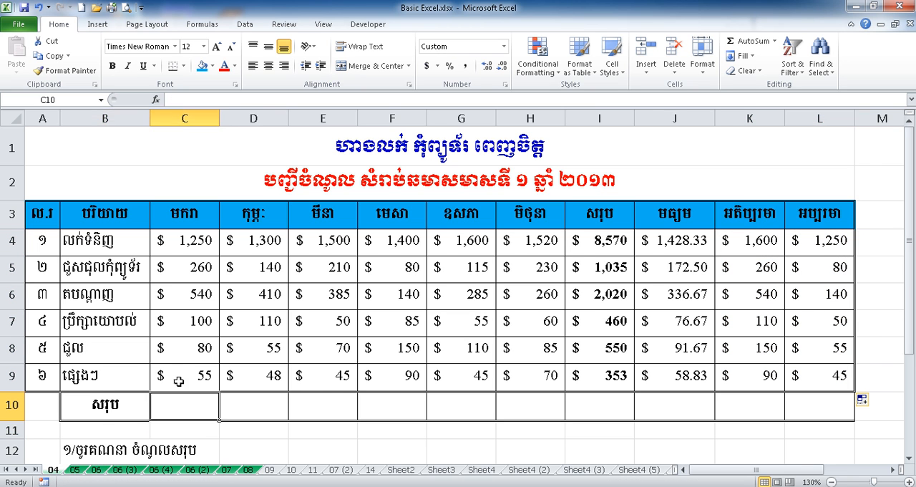
left_click(178, 220)
left_click_drag(178, 220, 174, 368)
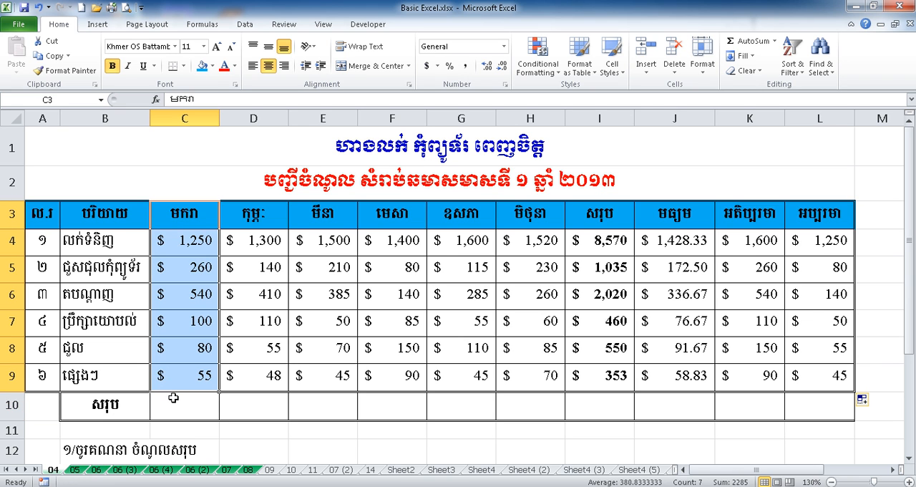
left_click(174, 397)
left_click_drag(195, 236, 183, 378)
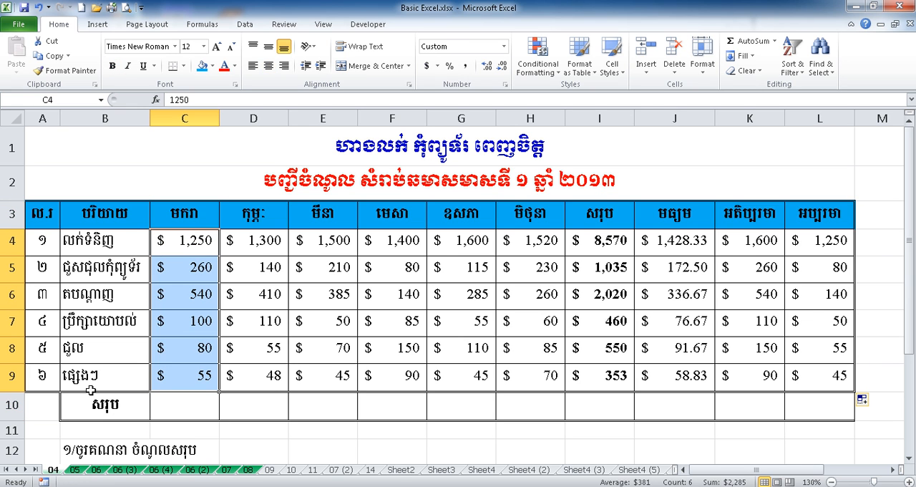
left_click(192, 414)
type("=")
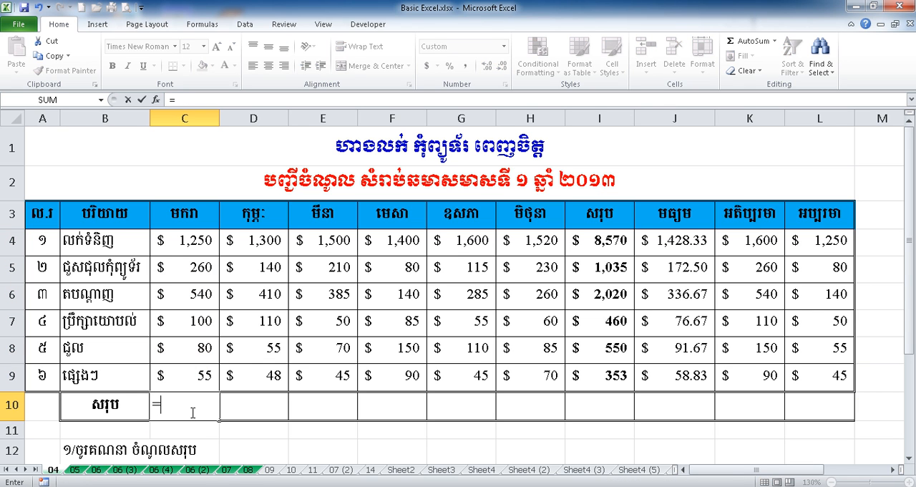
type("Sum(")
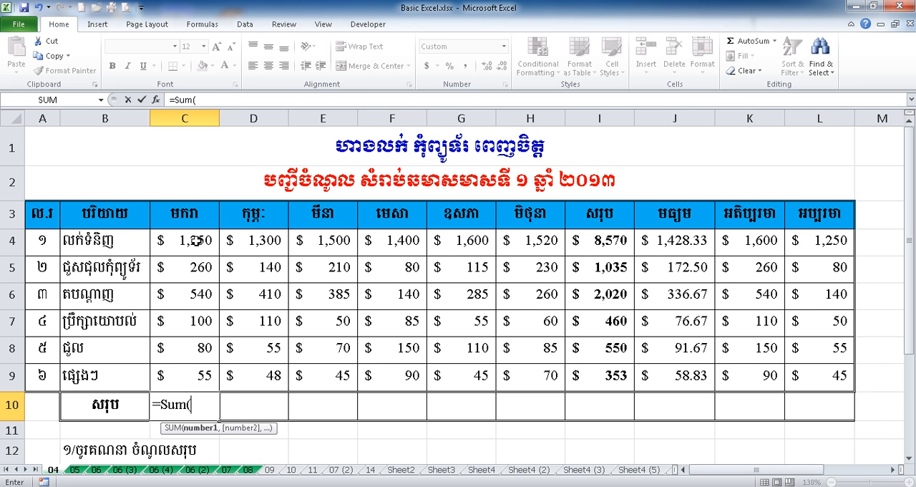
left_click_drag(197, 240, 191, 373)
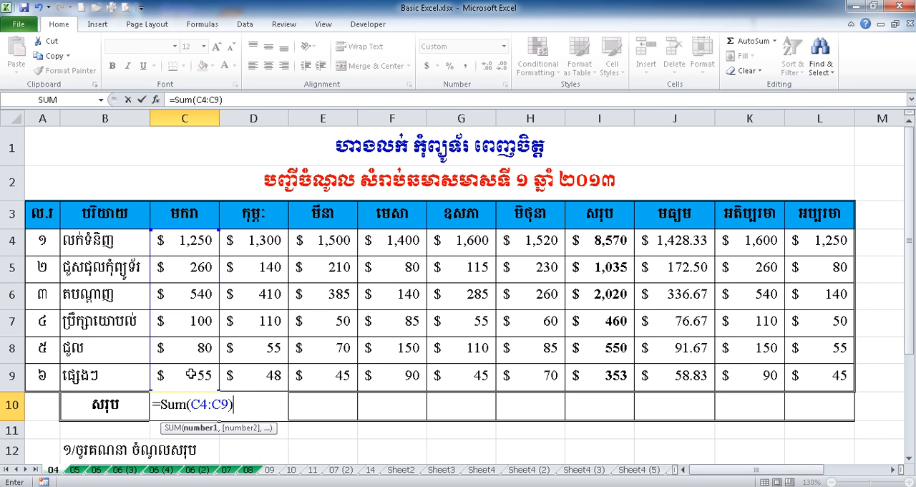
type(")")
key("Return")
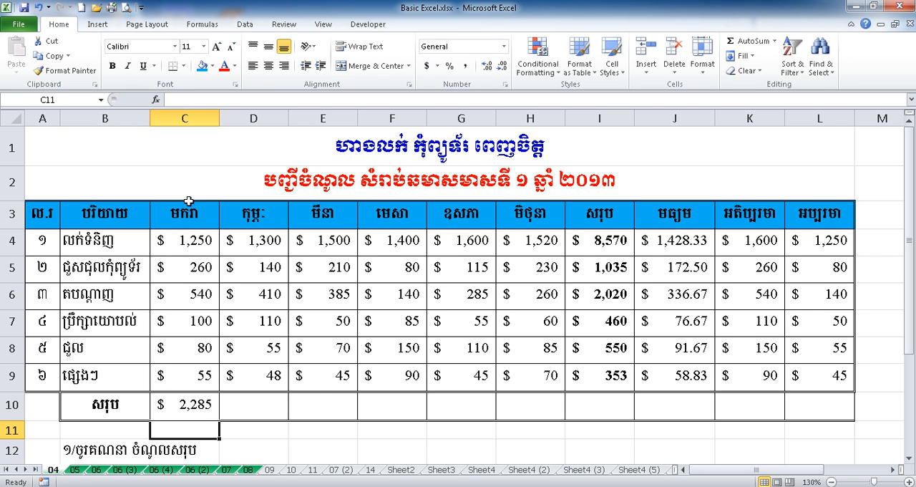
Step: Check the January amounts C4:C9 against their total and fill the sum formula from C10 across through H10
left_click_drag(177, 240, 180, 378)
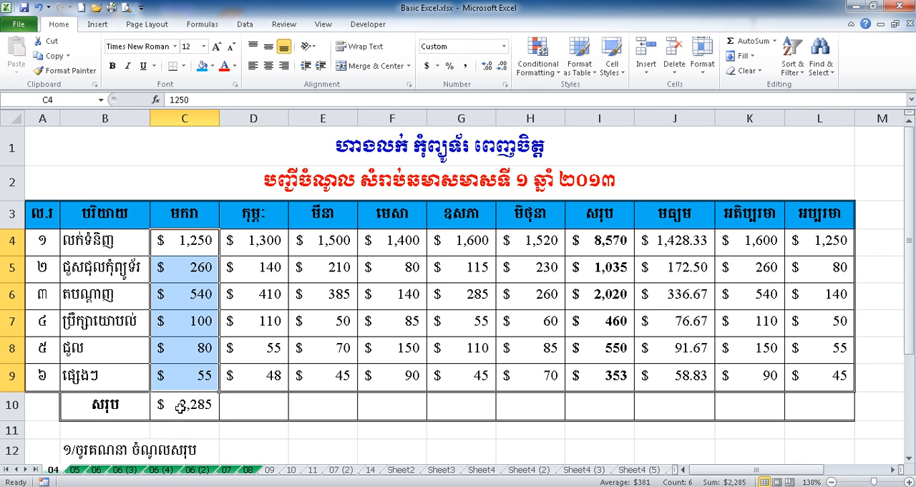
left_click(181, 405)
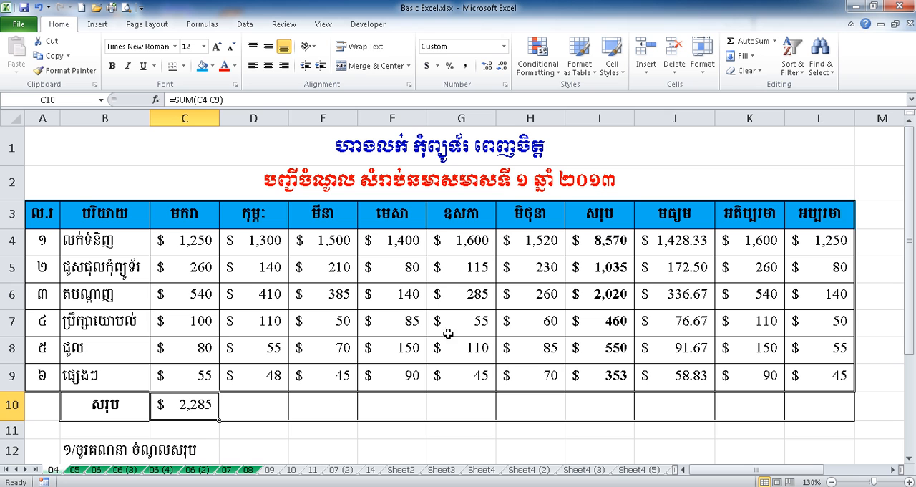
left_click_drag(219, 422, 546, 417)
left_click(540, 405)
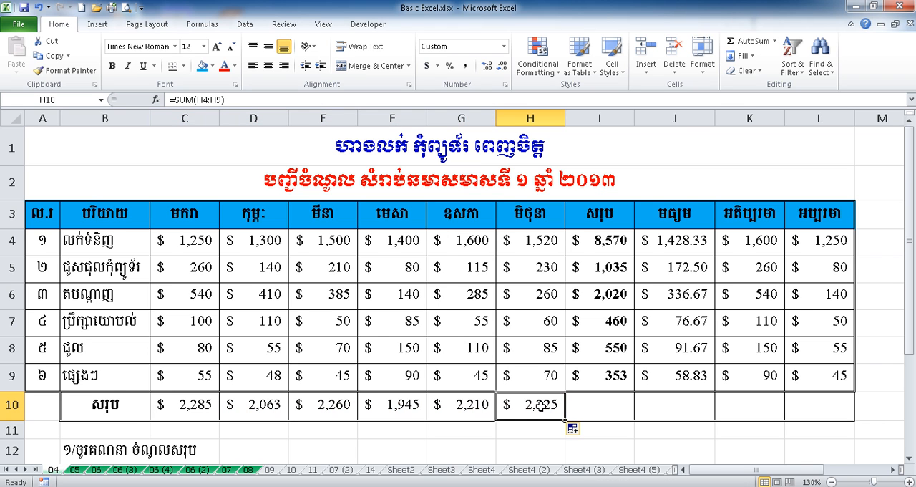
left_click(520, 426)
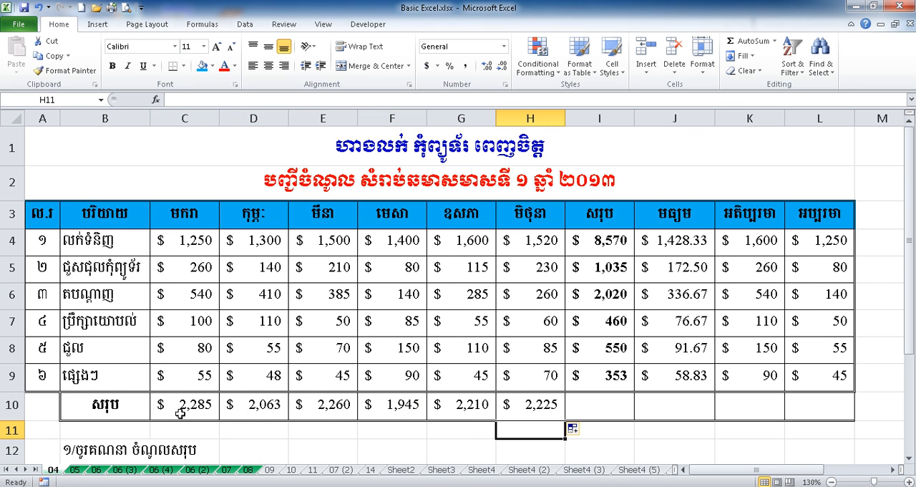
Step: Give the empty total-row cells I10:L10 a double-line left border in the cell format settings
left_click(609, 409)
left_click_drag(609, 408, 809, 405)
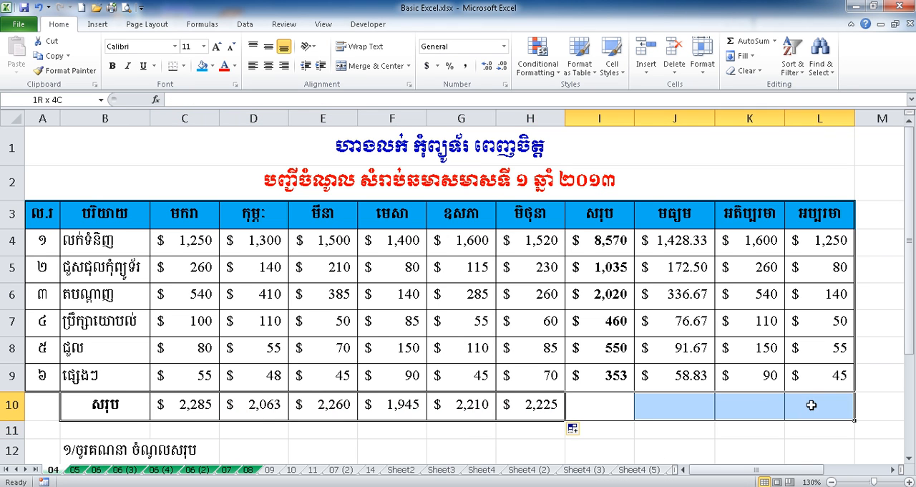
right_click(816, 407)
left_click(786, 356)
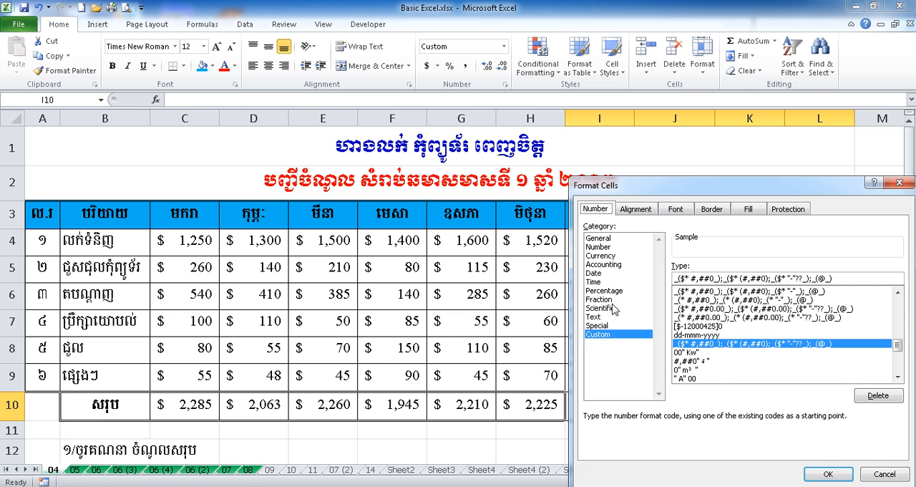
left_click(710, 211)
left_click(716, 342)
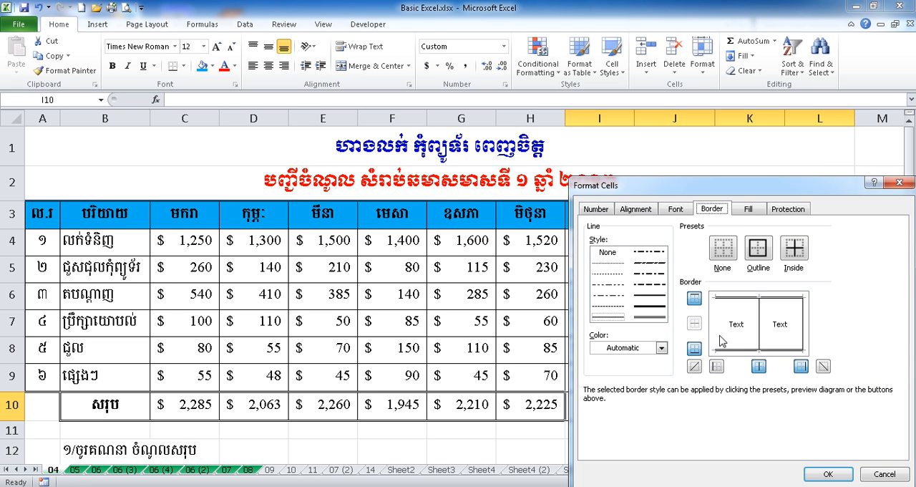
left_click(653, 319)
left_click(716, 326)
Step: Remove the inner vertical, right and bottom borders from cells I10:L10 and apply the border changes
left_click(761, 333)
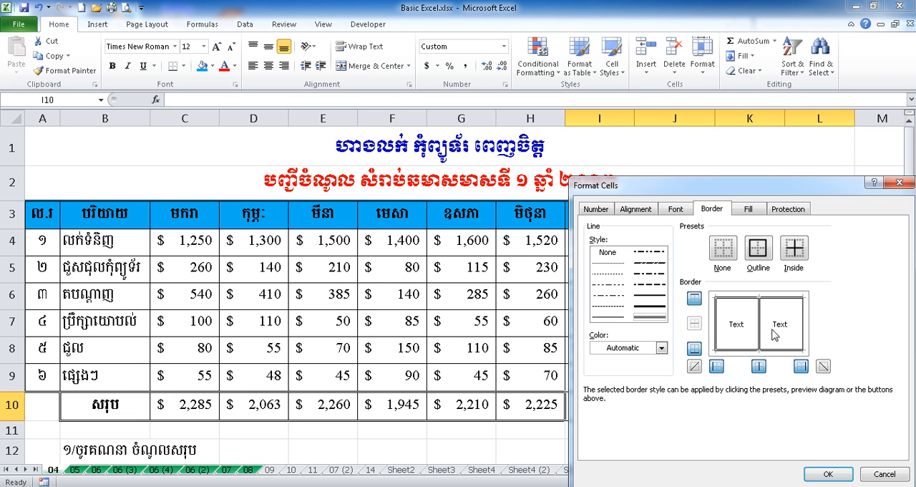
left_click(761, 335)
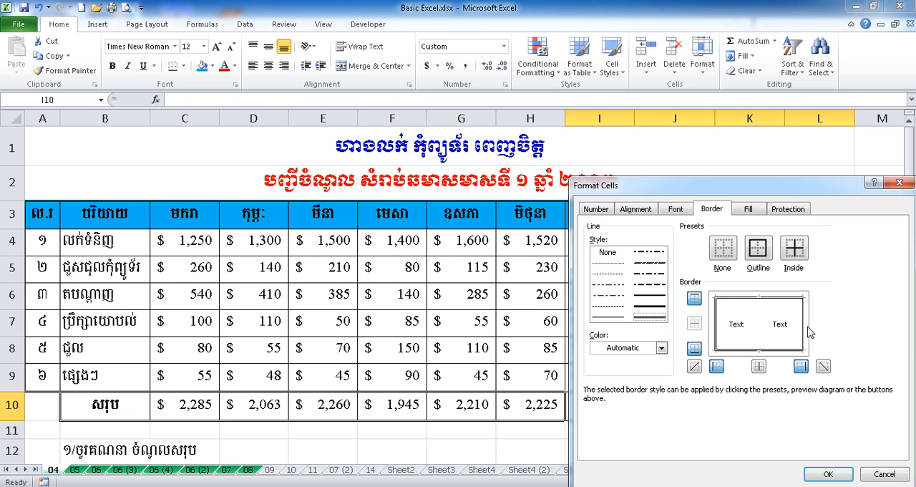
left_click(804, 333)
left_click(804, 338)
left_click(789, 350)
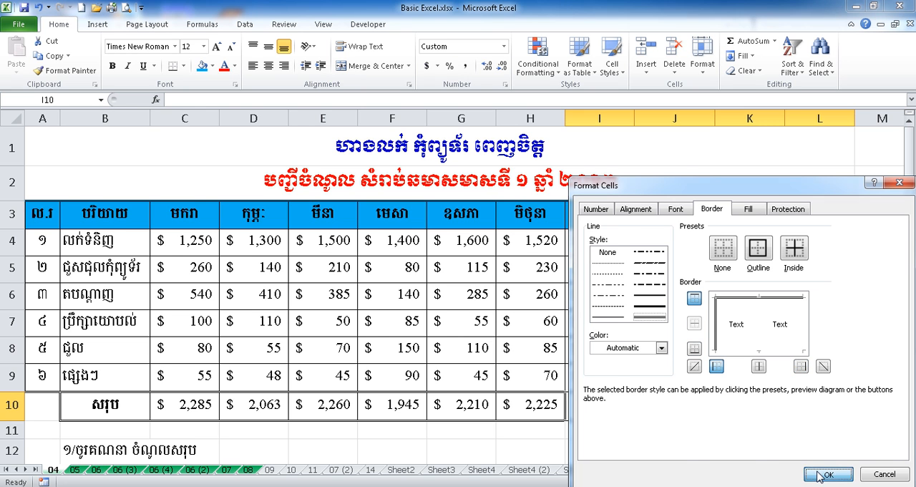
left_click(828, 474)
left_click(723, 434)
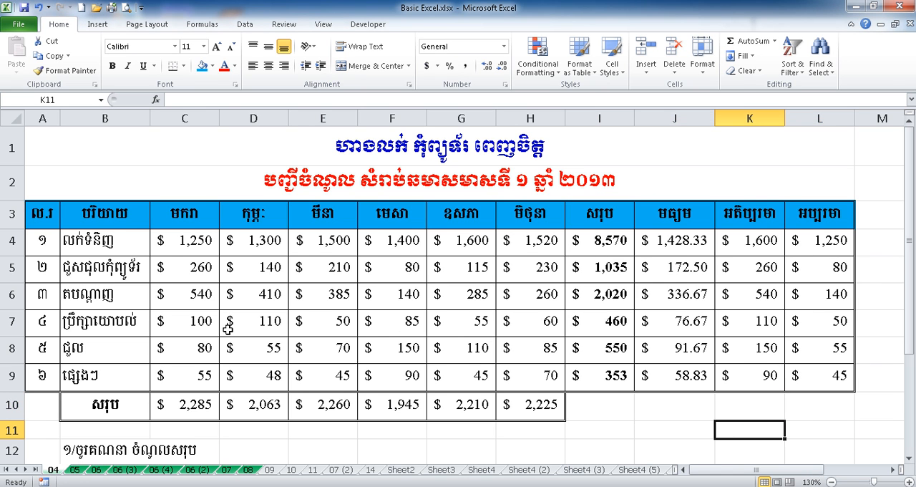
Step: Make the monthly totals in C10:H10 and the average, maximum and minimum values in J4:L9 bold
left_click_drag(186, 404, 530, 405)
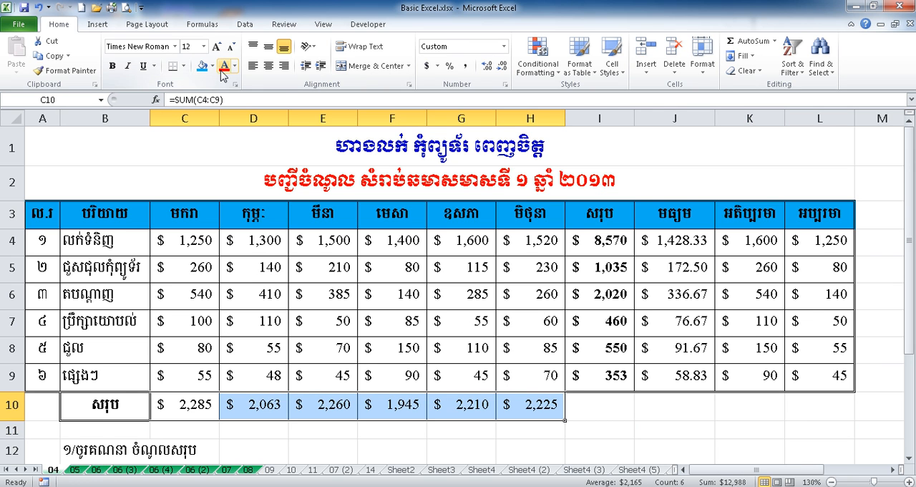
left_click(113, 66)
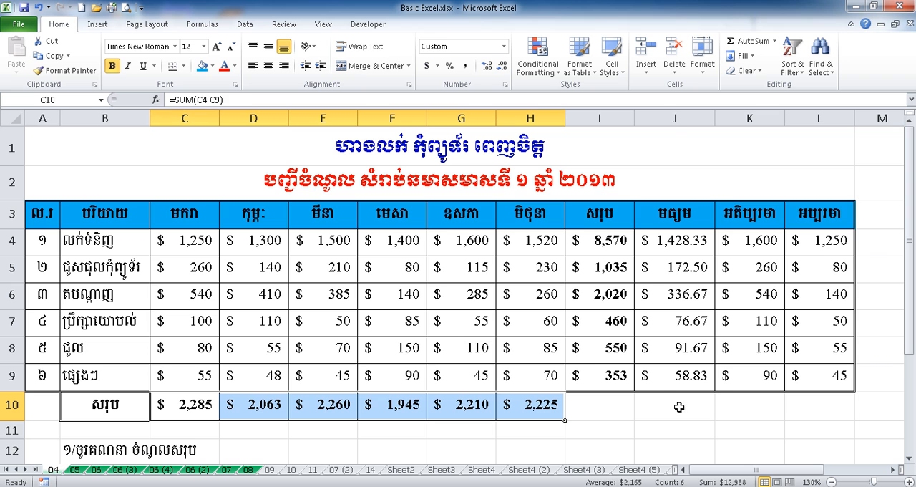
left_click_drag(680, 236, 779, 361)
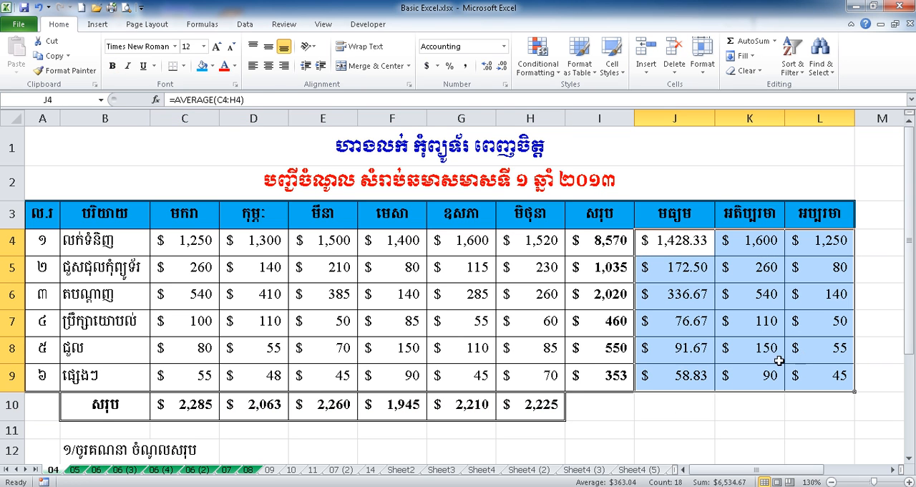
left_click(113, 66)
left_click(606, 405)
left_click(666, 418)
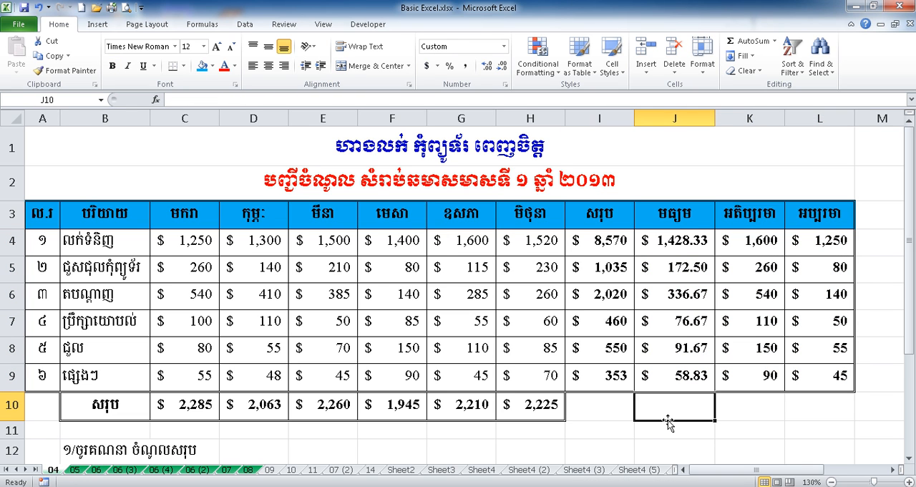